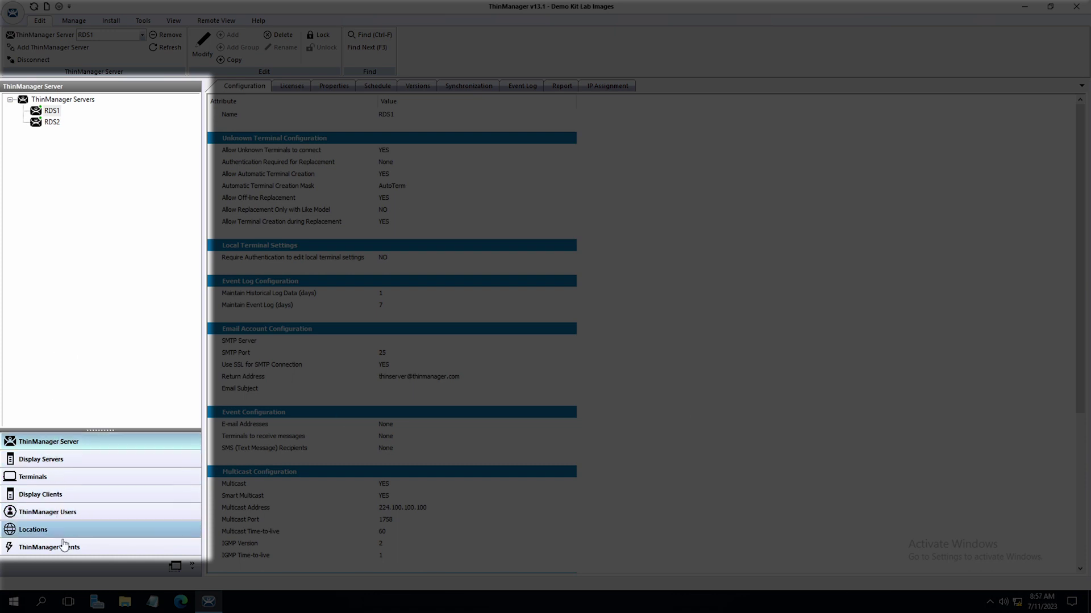
Step: Show the Terminals list and open the 6300T terminal's configuration wizard
{"action": "left_click", "coordinate": [67, 483]}
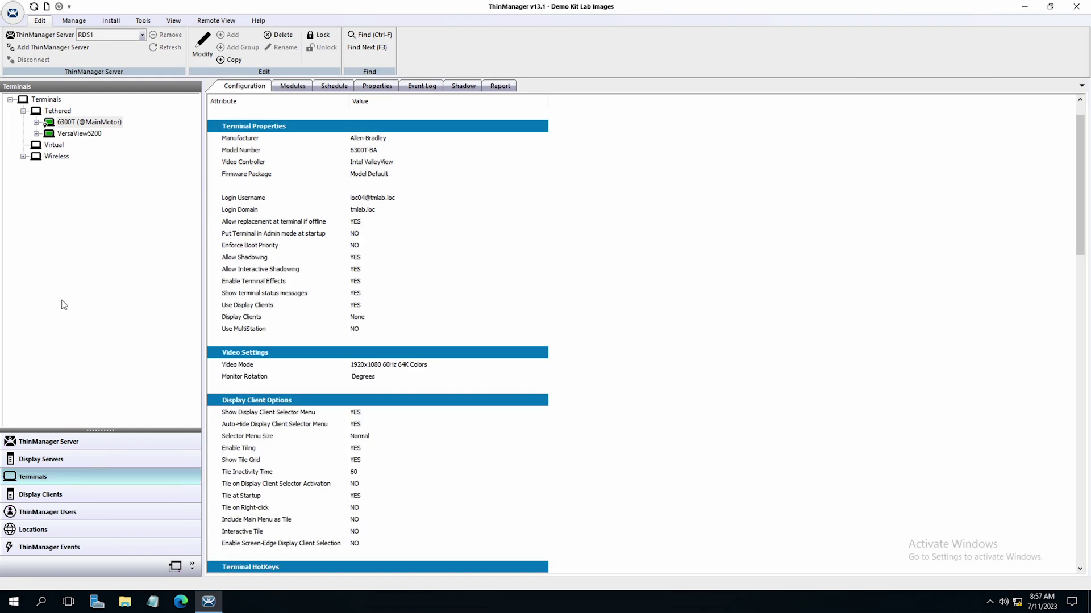
{"action": "double_click", "coordinate": [67, 122]}
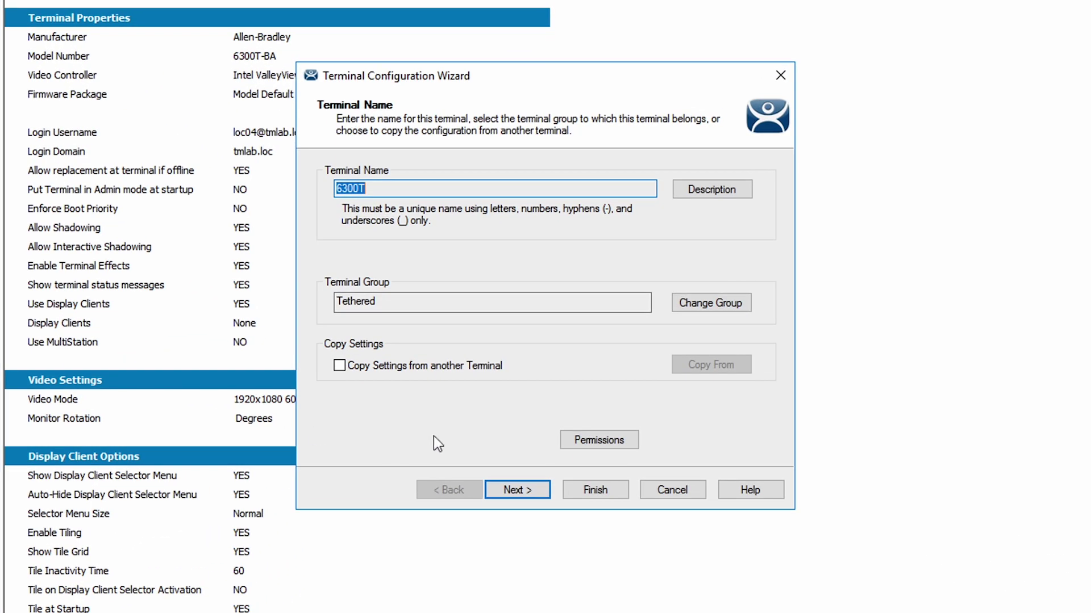
Step: Advance the 6300T wizard past Hardware, Options and Mode Selection to Login Requirements
{"action": "left_click", "coordinate": [517, 490]}
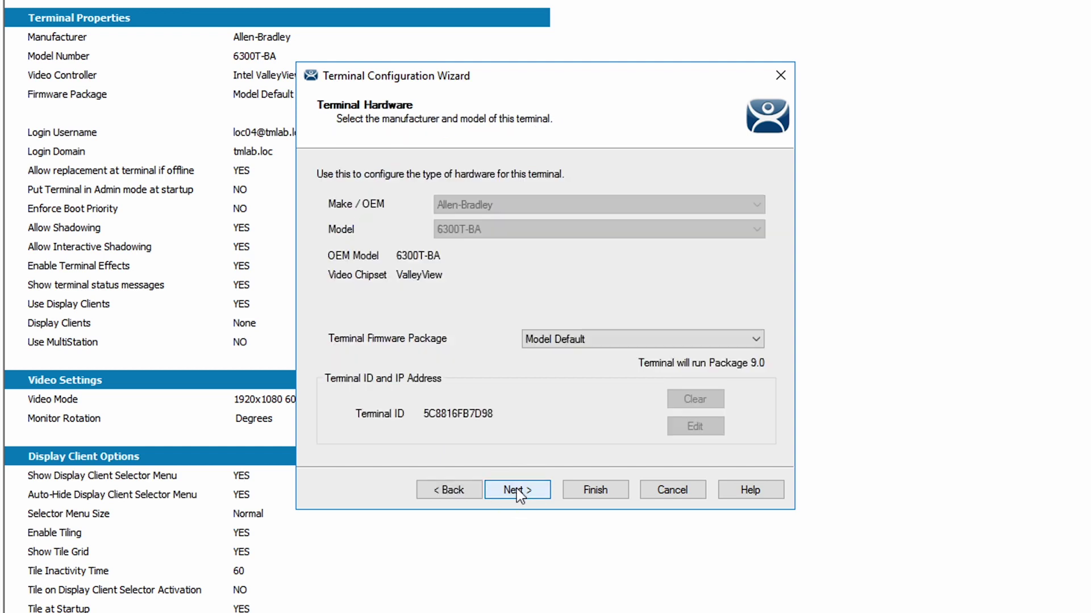
{"action": "left_click", "coordinate": [518, 492]}
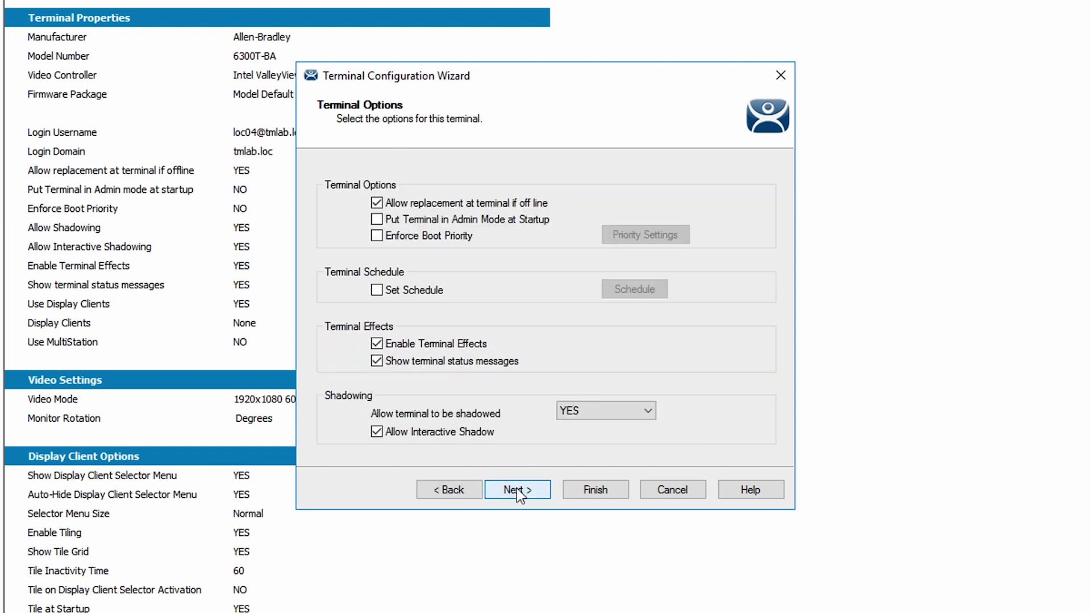
{"action": "left_click", "coordinate": [518, 492]}
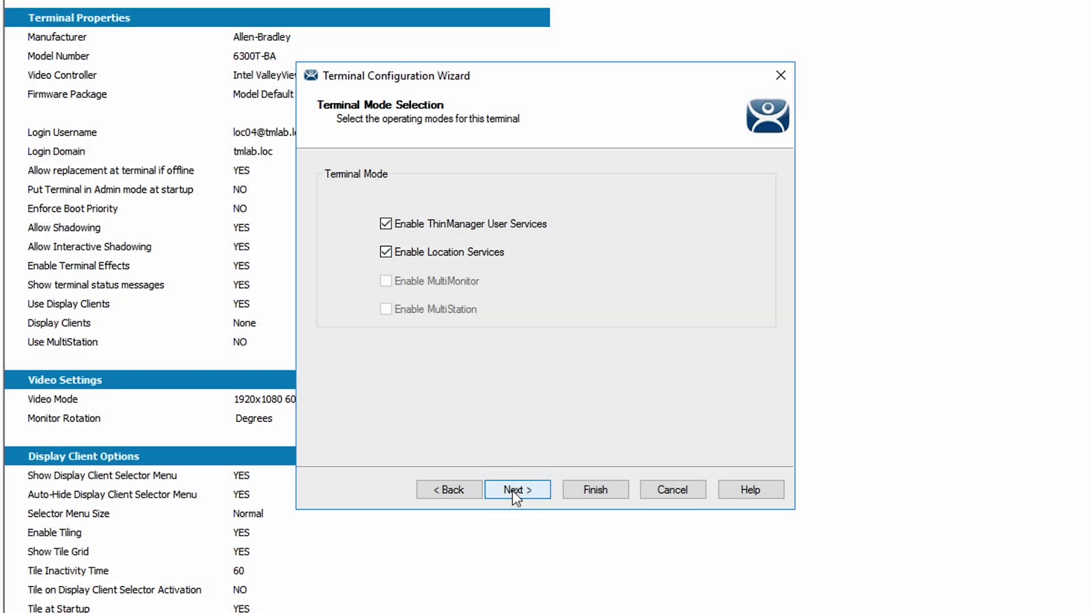
{"action": "left_click", "coordinate": [514, 492]}
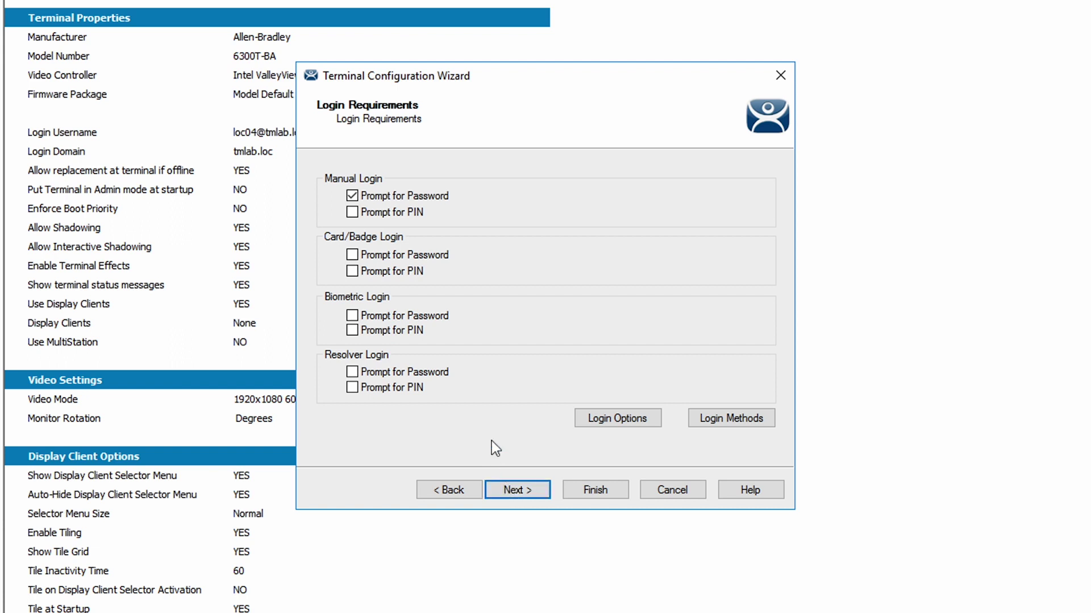
Step: Review the 6300T terminal's allowed login methods and close the list unchanged
{"action": "left_click", "coordinate": [727, 421]}
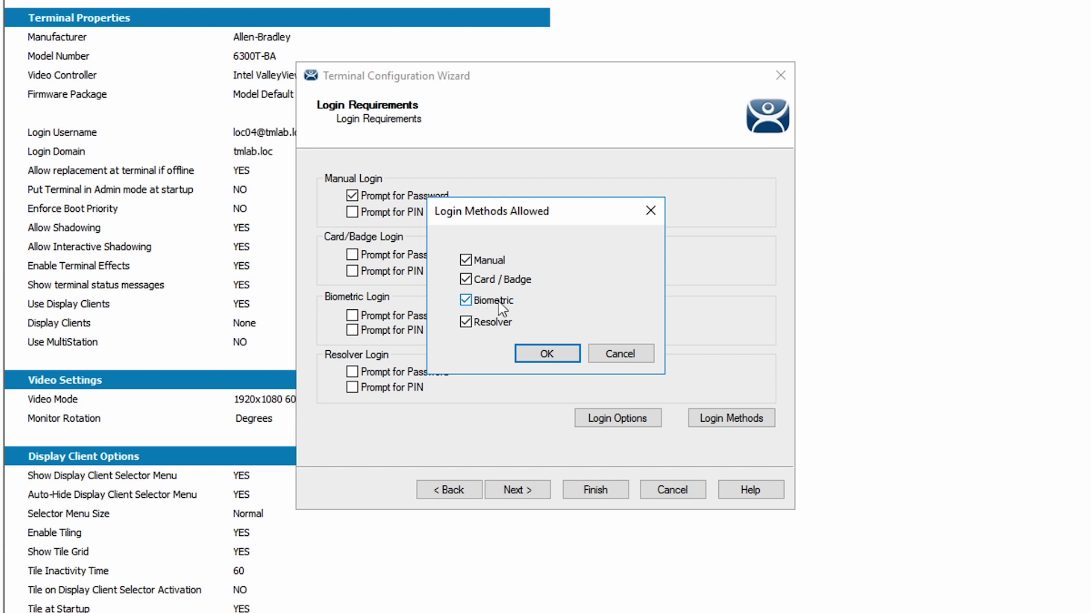
{"action": "left_click", "coordinate": [630, 356]}
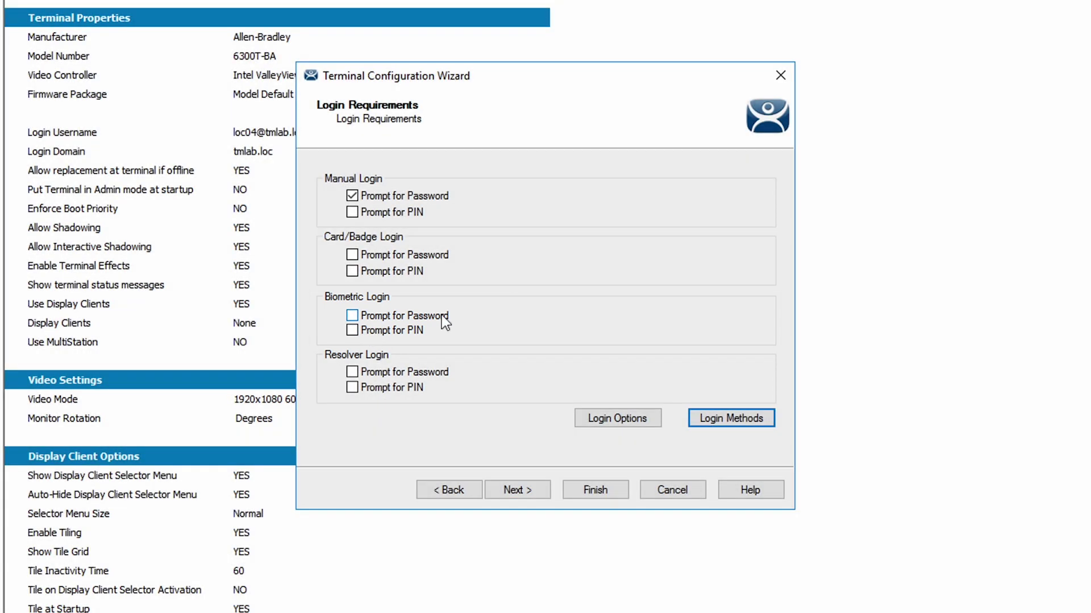
Step: Advance the wizard past video resolution, interface, location, hotkey and login pages to Module Selection
{"action": "left_click", "coordinate": [522, 492]}
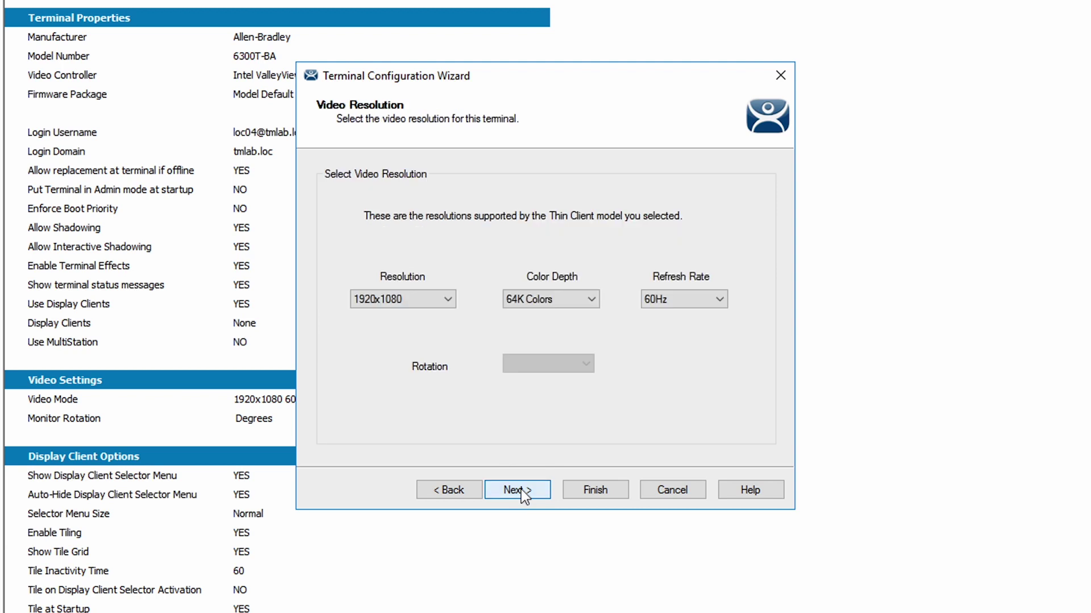
{"action": "left_click", "coordinate": [521, 492]}
{"action": "left_click", "coordinate": [521, 492]}
{"action": "left_click", "coordinate": [521, 492]}
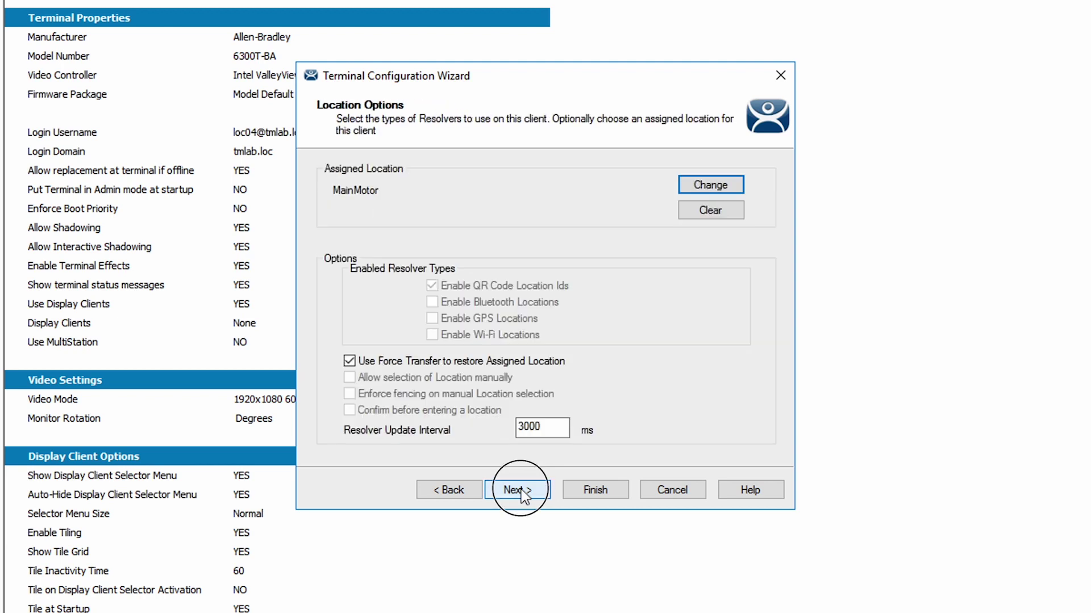
{"action": "left_click", "coordinate": [522, 492]}
{"action": "left_click", "coordinate": [522, 491]}
{"action": "left_click", "coordinate": [522, 492]}
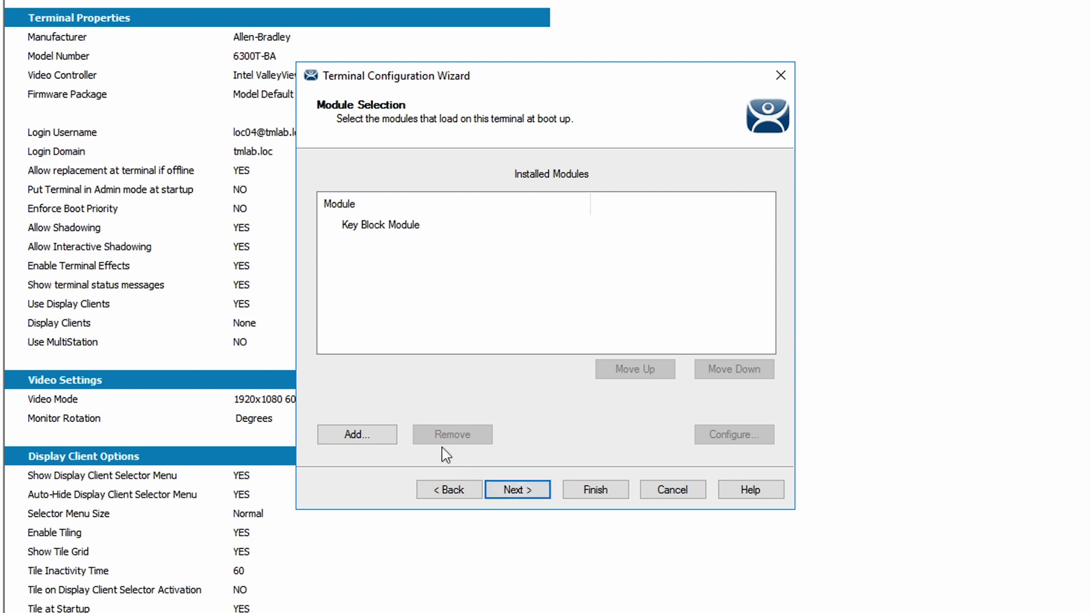
Step: Add a TermSecure module, choosing the DigitalPersona UareU Fingerprint Reader
{"action": "left_click", "coordinate": [375, 434]}
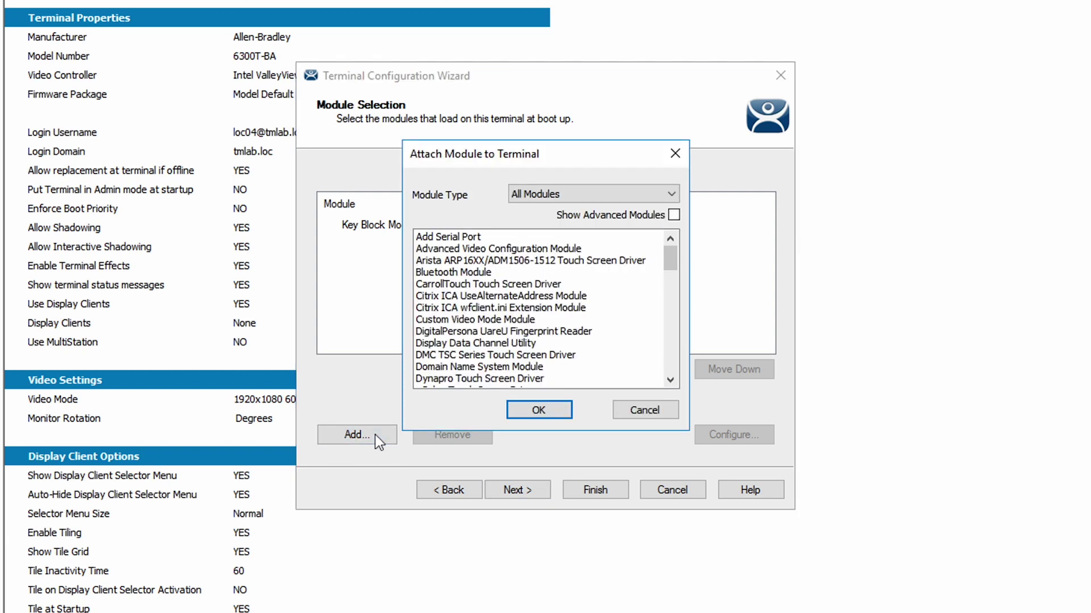
{"action": "left_click", "coordinate": [672, 196]}
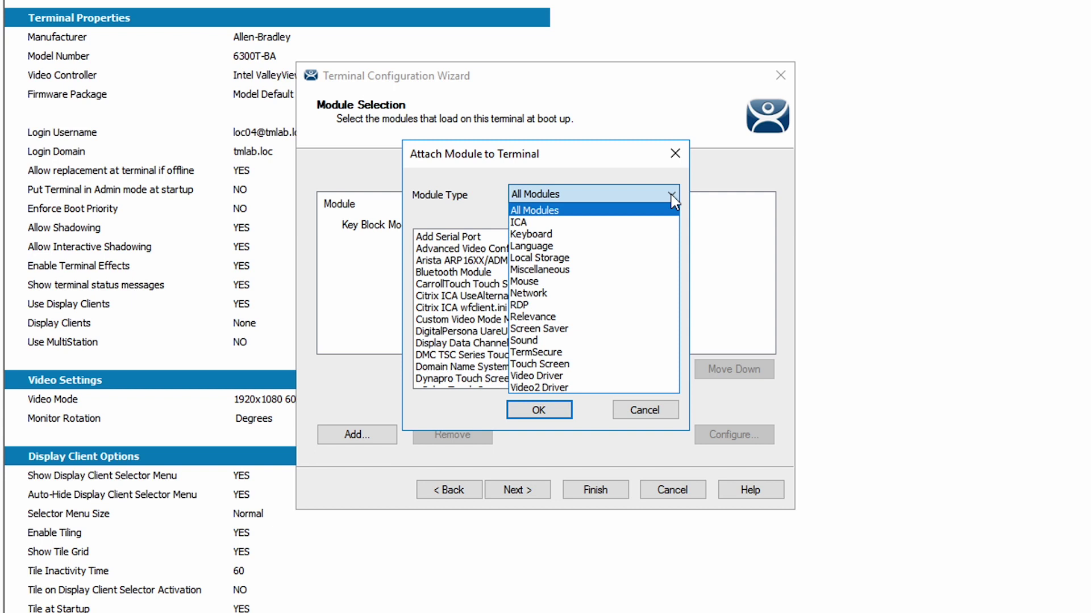
{"action": "left_click", "coordinate": [562, 353]}
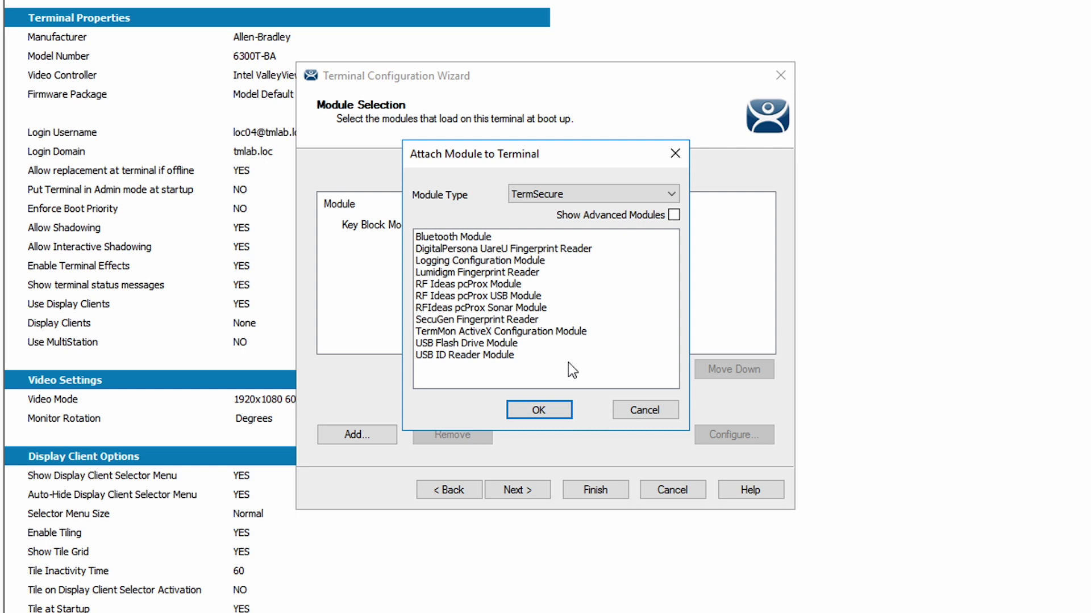
{"action": "left_click", "coordinate": [477, 250]}
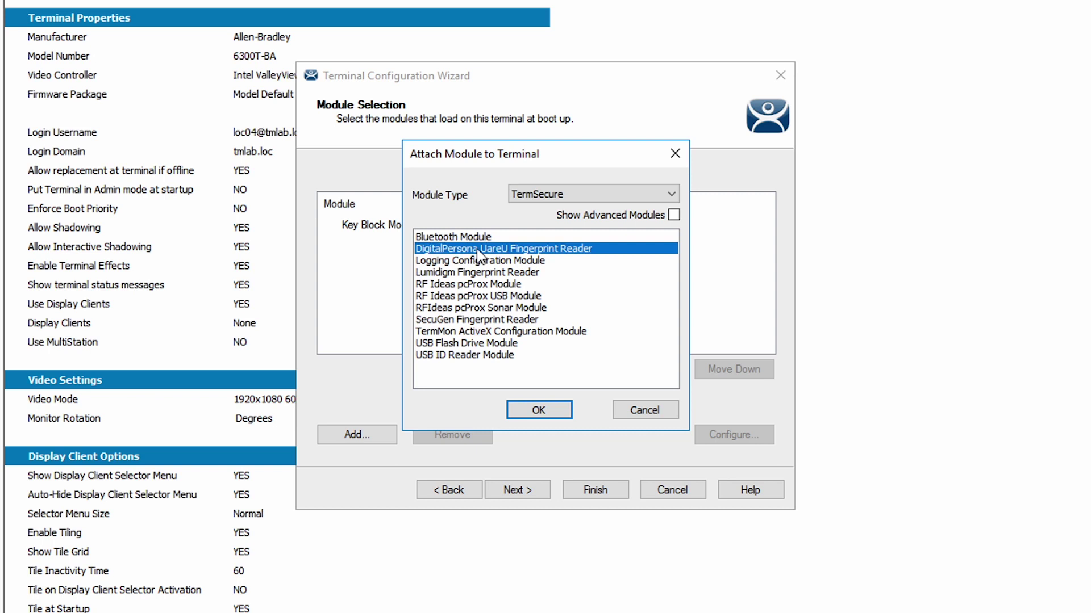
Step: Attach the DigitalPersona fingerprint reader with data format ISO_19794_2_2005 and finish the 6300T wizard
{"action": "left_click", "coordinate": [522, 408]}
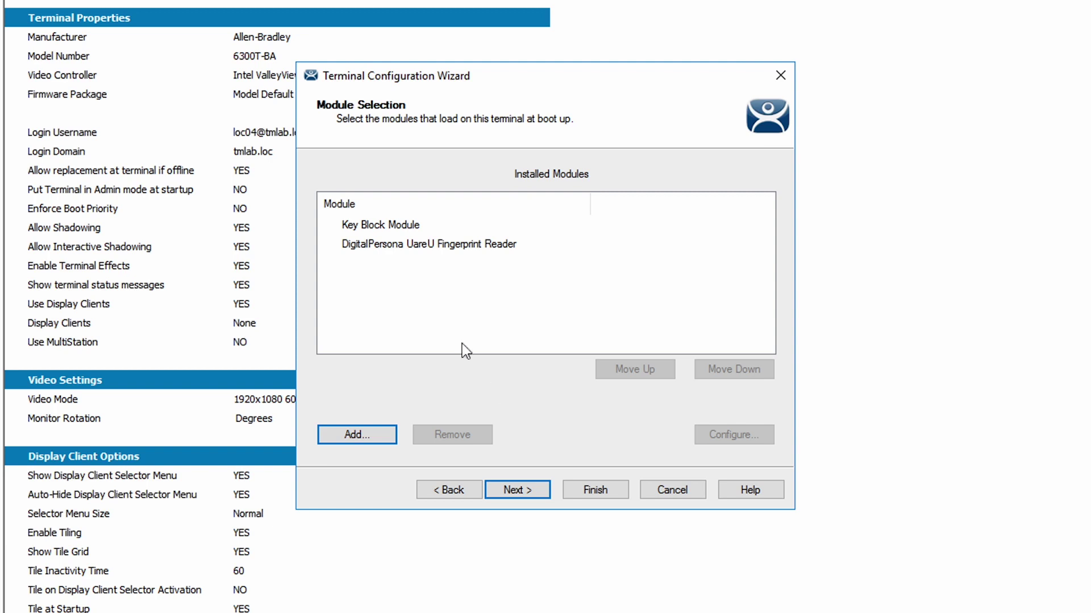
{"action": "left_click", "coordinate": [406, 245]}
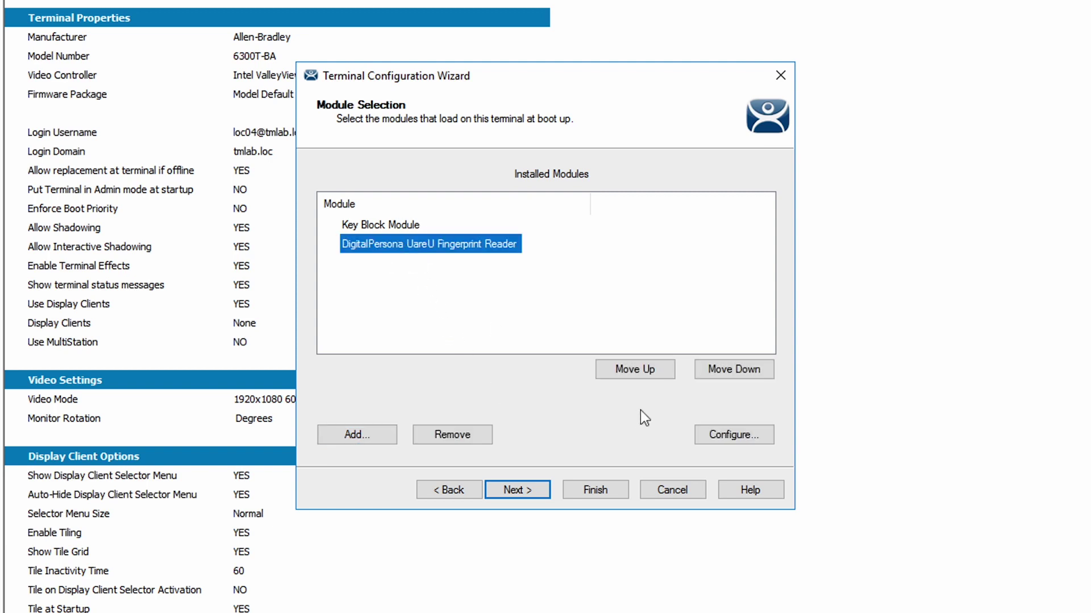
{"action": "left_click", "coordinate": [721, 434]}
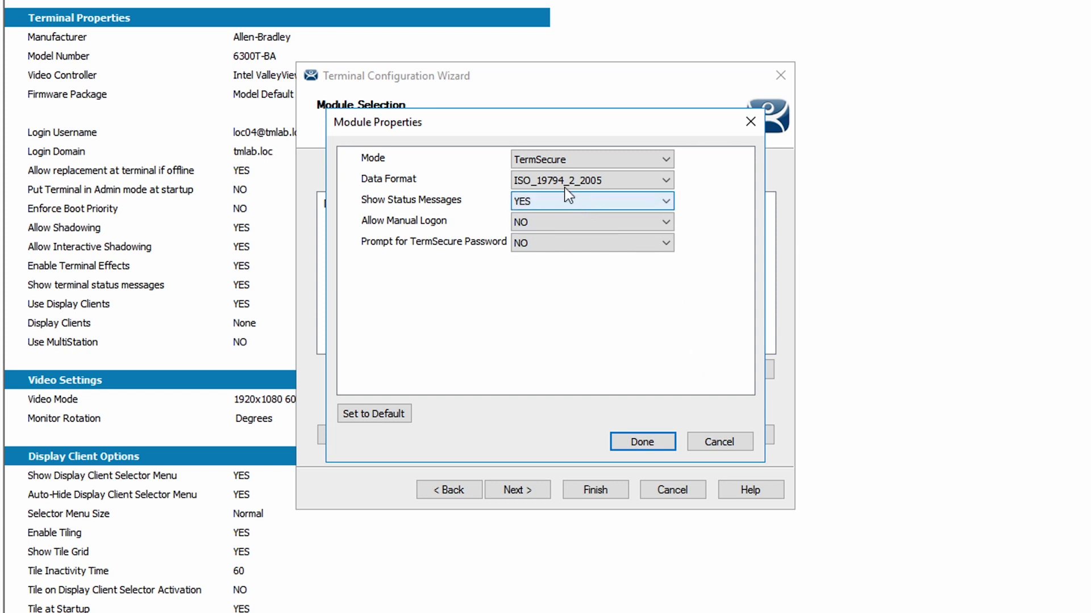
{"action": "left_click", "coordinate": [663, 180]}
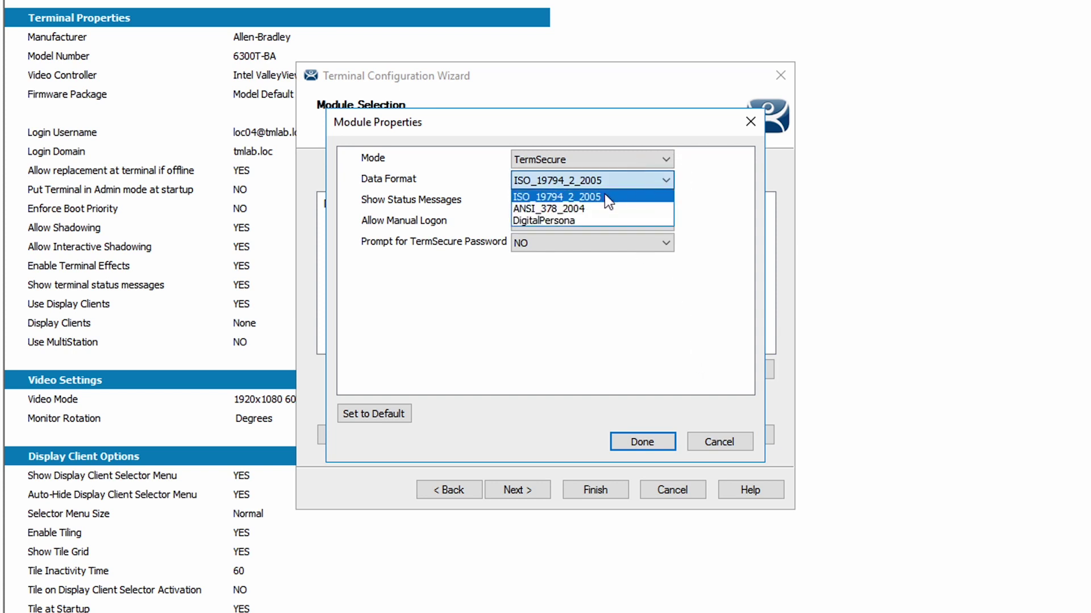
{"action": "left_click", "coordinate": [604, 200]}
{"action": "left_click", "coordinate": [642, 442]}
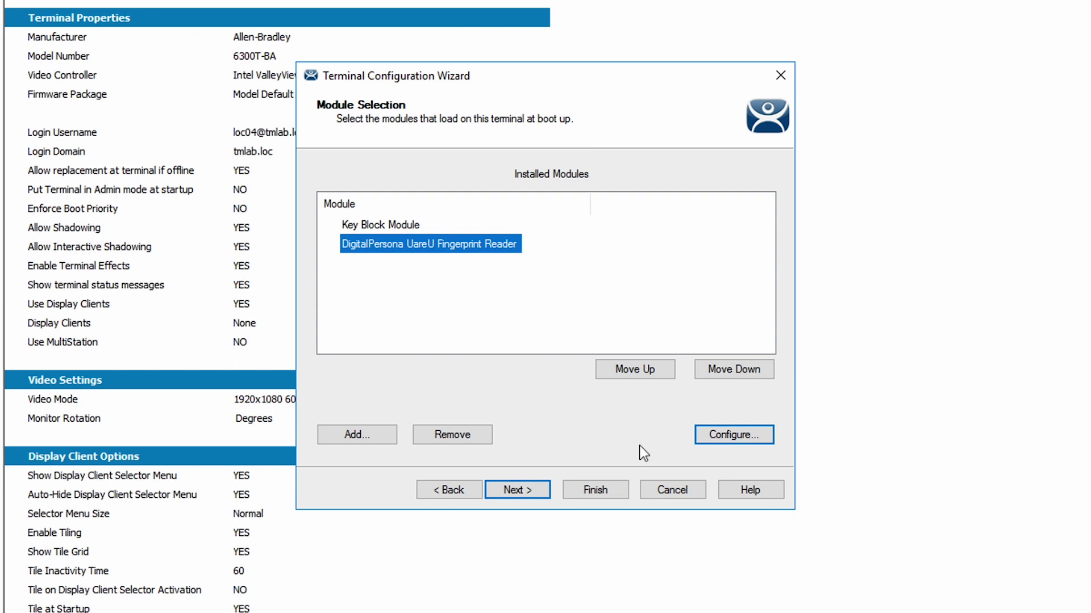
{"action": "left_click", "coordinate": [598, 489]}
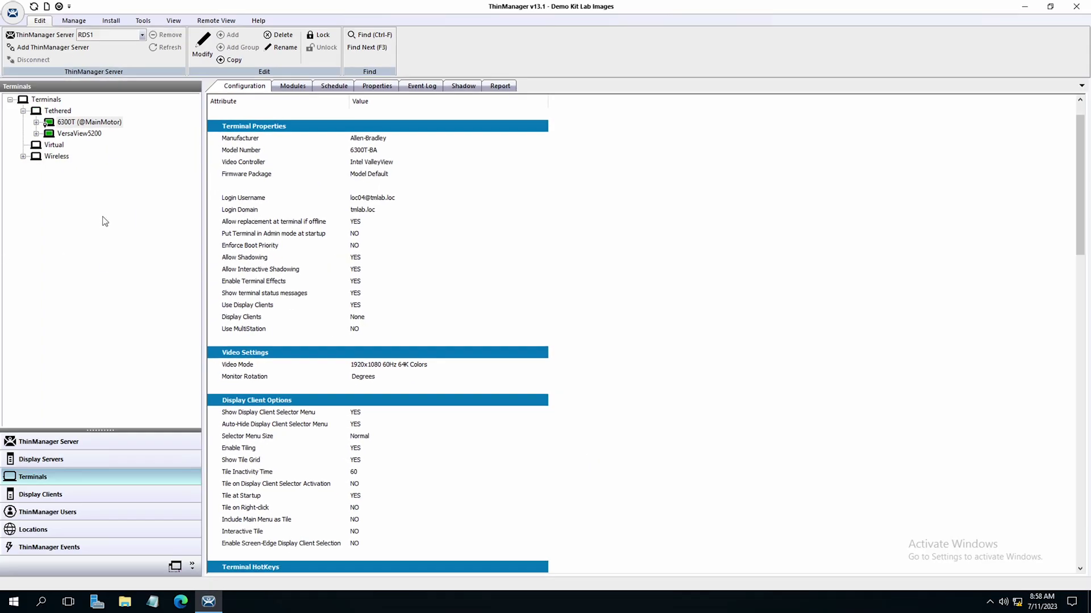
{"action": "right_click", "coordinate": [49, 123]}
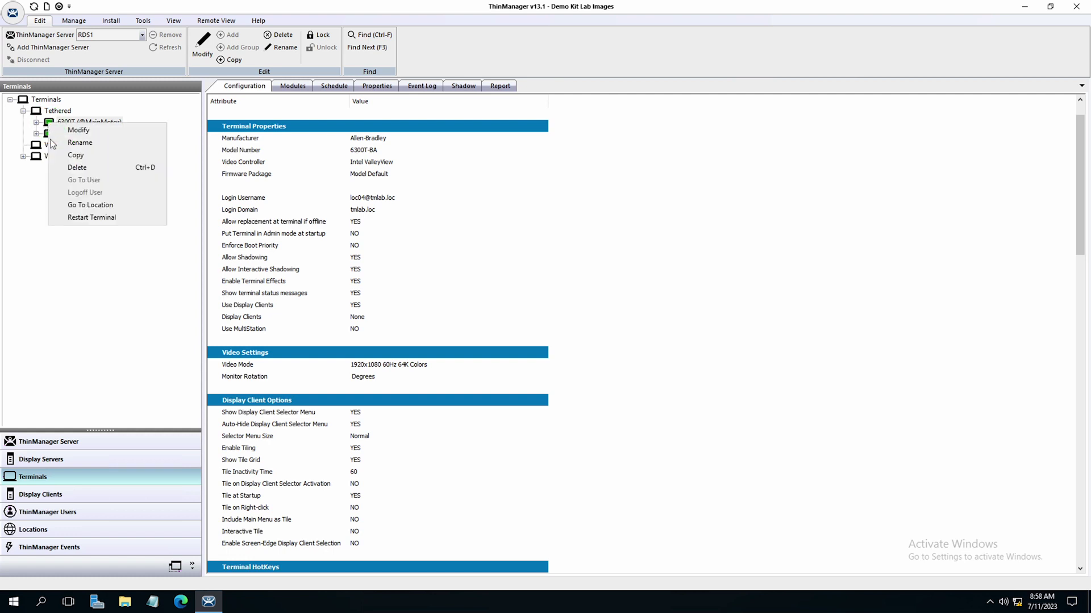
{"action": "left_click", "coordinate": [77, 218]}
{"action": "left_click", "coordinate": [537, 327]}
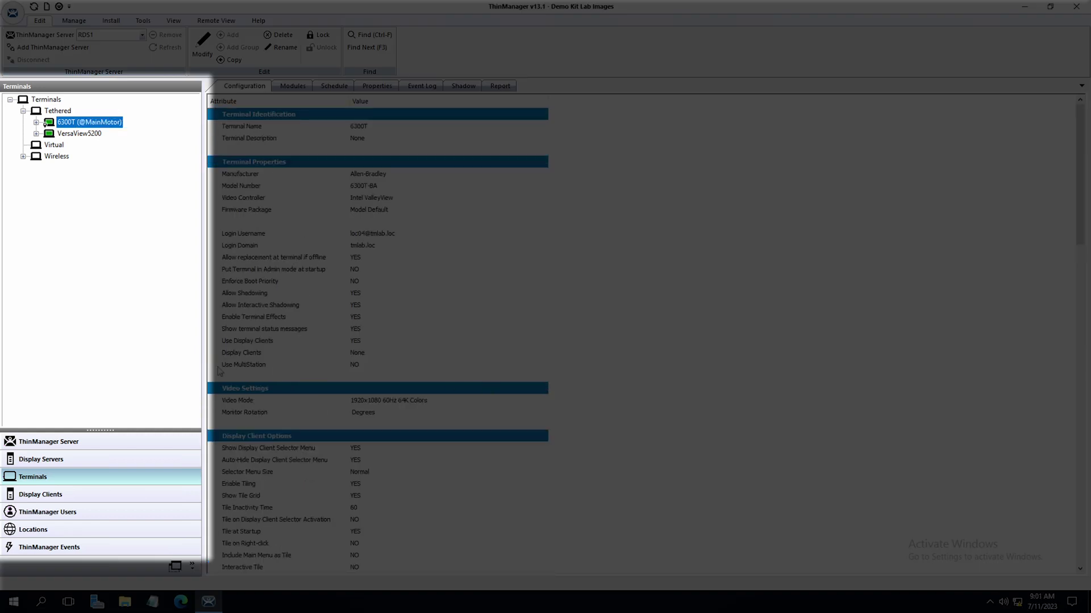
Step: Open user Adam's configuration and go to Card / Badge Information to start fingerprint enrollment
{"action": "left_click", "coordinate": [91, 515]}
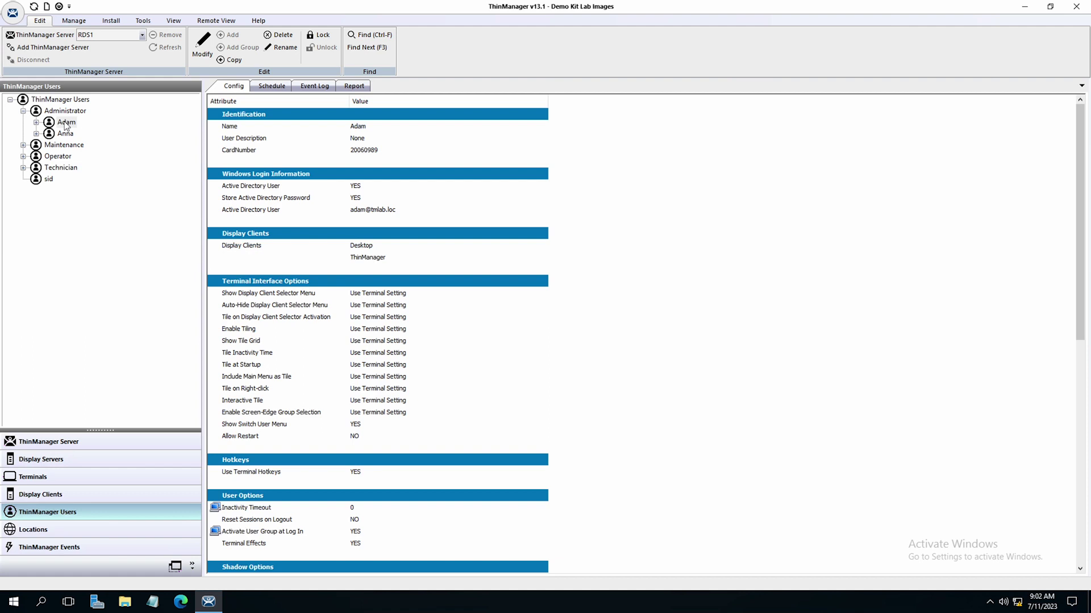
{"action": "double_click", "coordinate": [66, 124]}
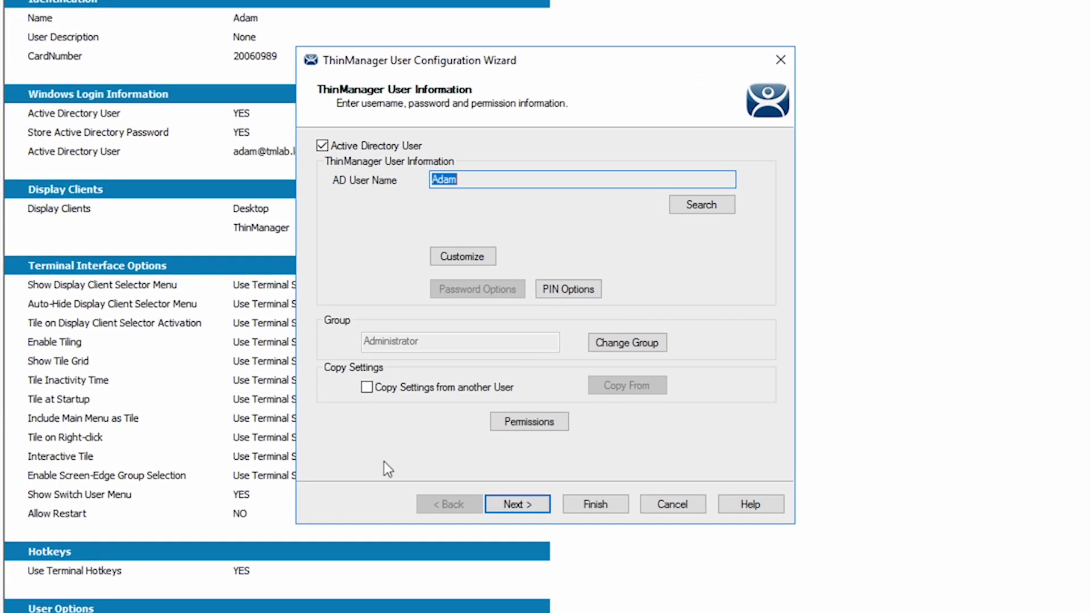
{"action": "left_click", "coordinate": [510, 503]}
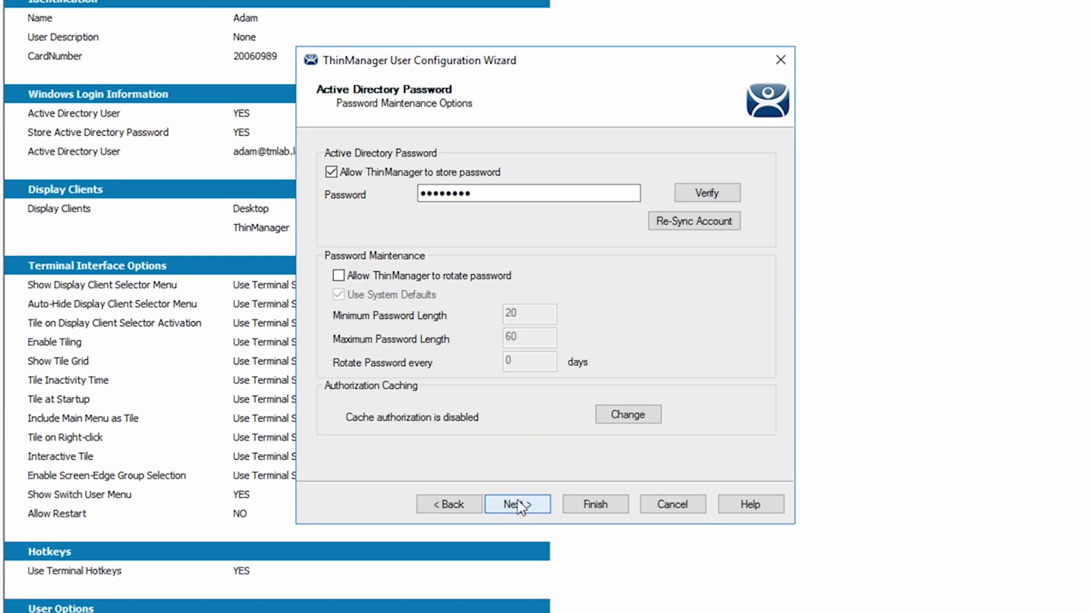
{"action": "left_click", "coordinate": [519, 504]}
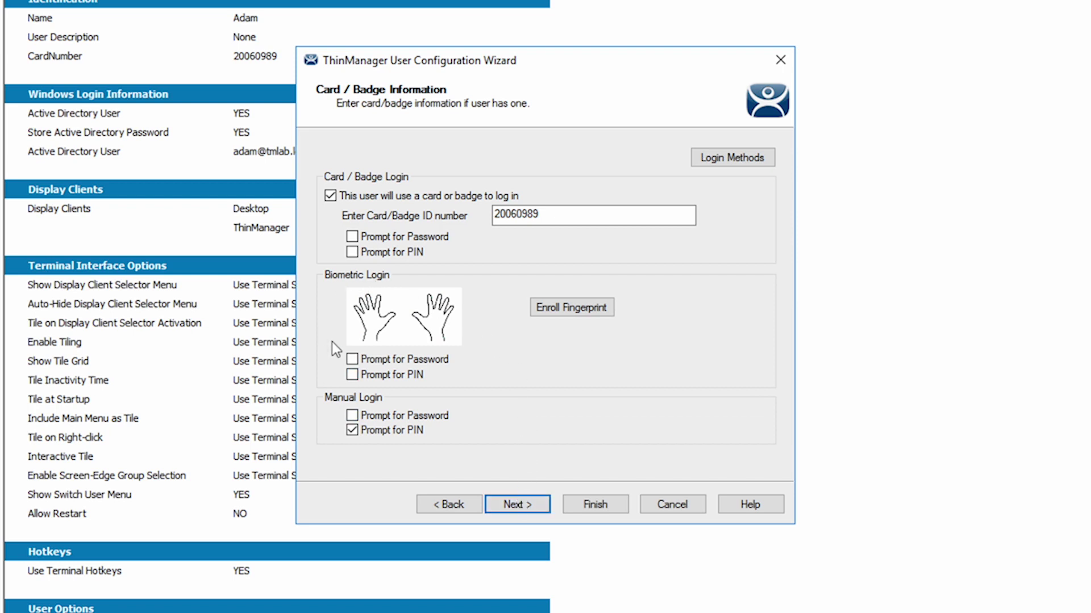
{"action": "left_click", "coordinate": [574, 310]}
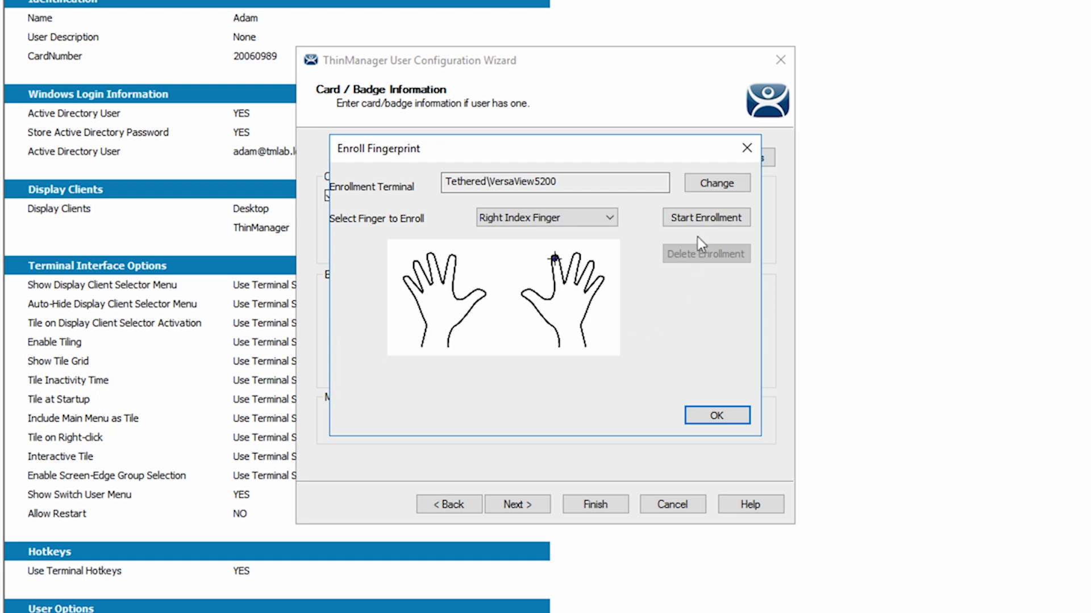
Step: Enroll Adam's right index fingerprint using terminal 6300T and save his user settings
{"action": "left_click", "coordinate": [709, 183]}
{"action": "left_click", "coordinate": [455, 195]}
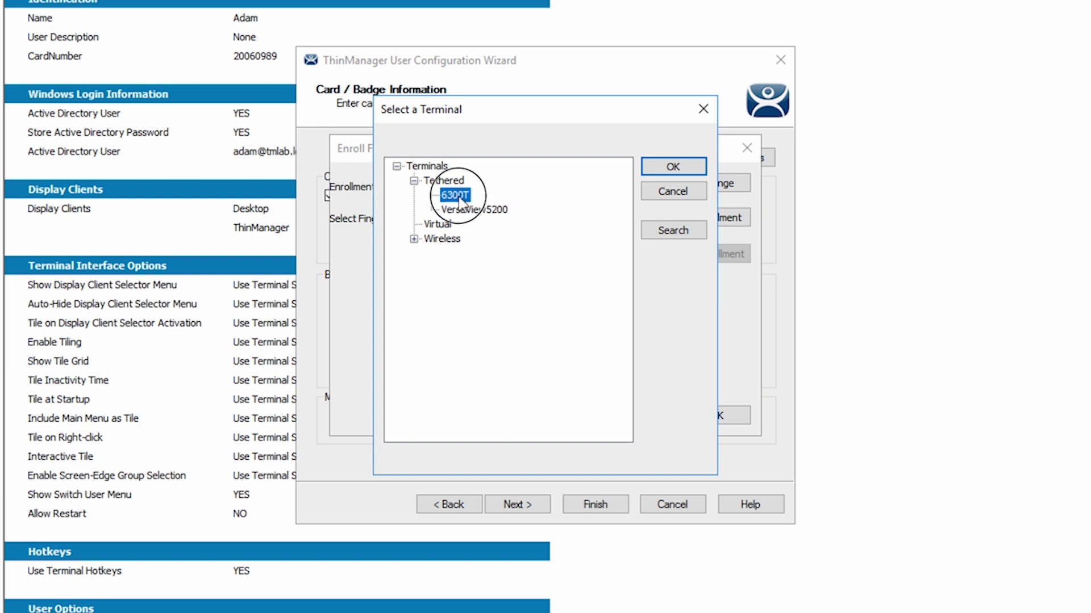
{"action": "left_click", "coordinate": [674, 167]}
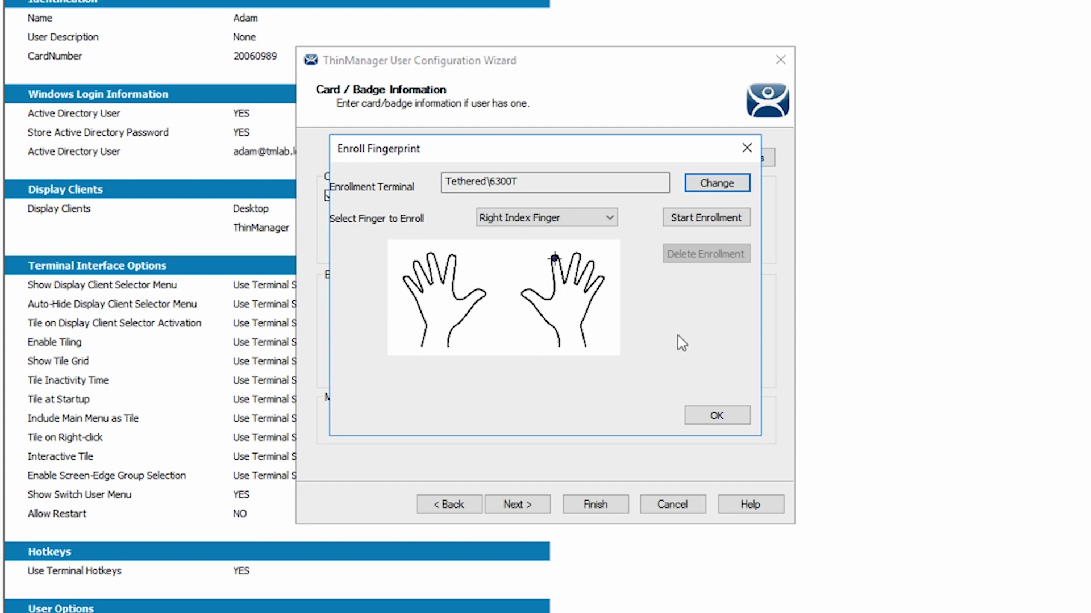
{"action": "left_click", "coordinate": [710, 217]}
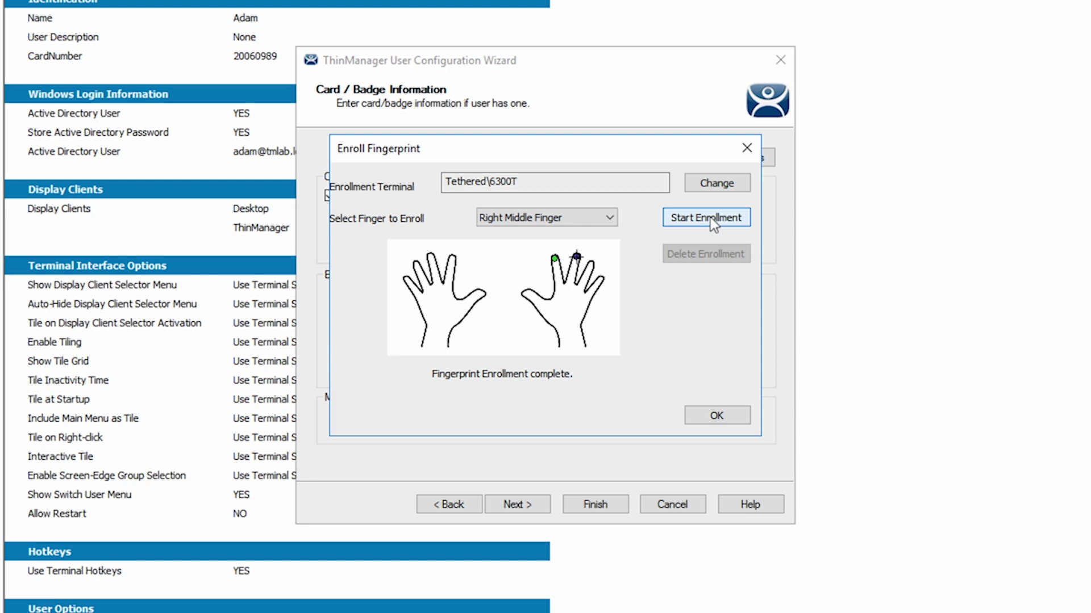
{"action": "left_click", "coordinate": [717, 415]}
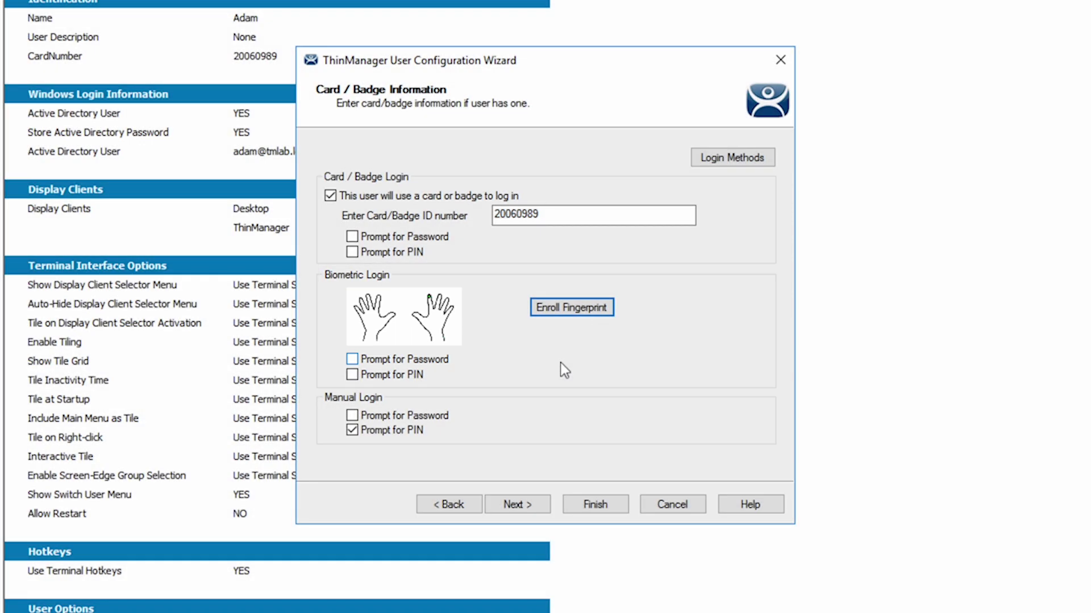
{"action": "left_click", "coordinate": [595, 504]}
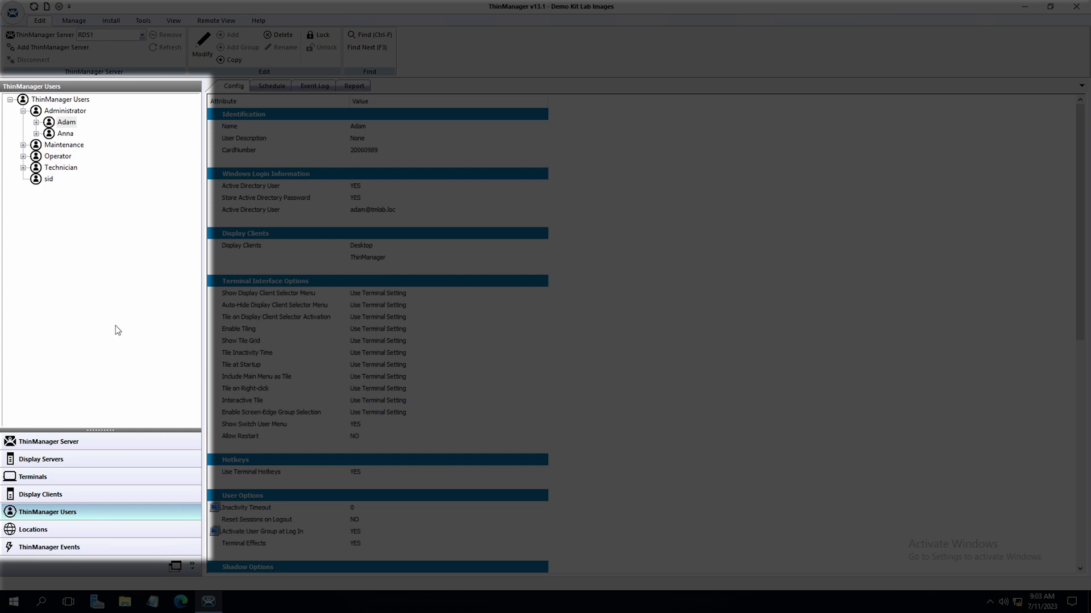
{"action": "left_click", "coordinate": [76, 482]}
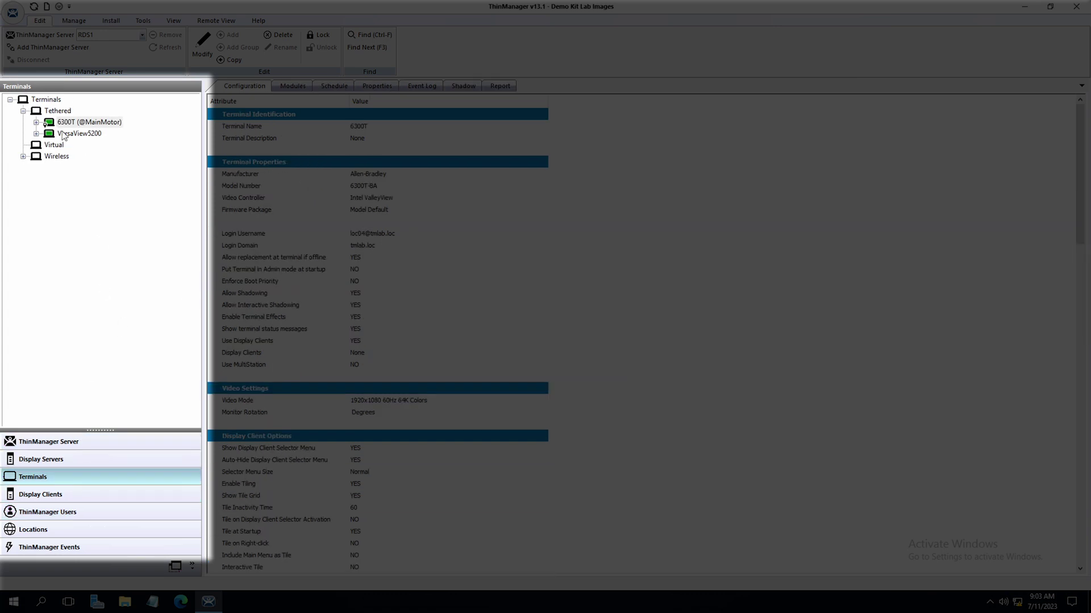
{"action": "left_click", "coordinate": [57, 123]}
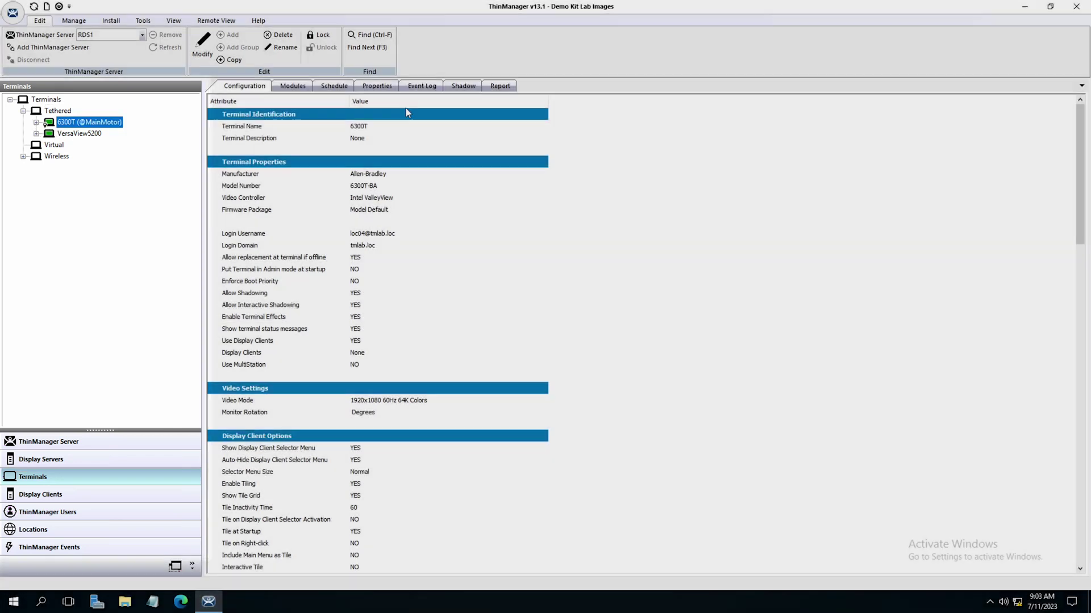
Step: Shadow the 6300T terminal to view its live screen
{"action": "left_click", "coordinate": [463, 86]}
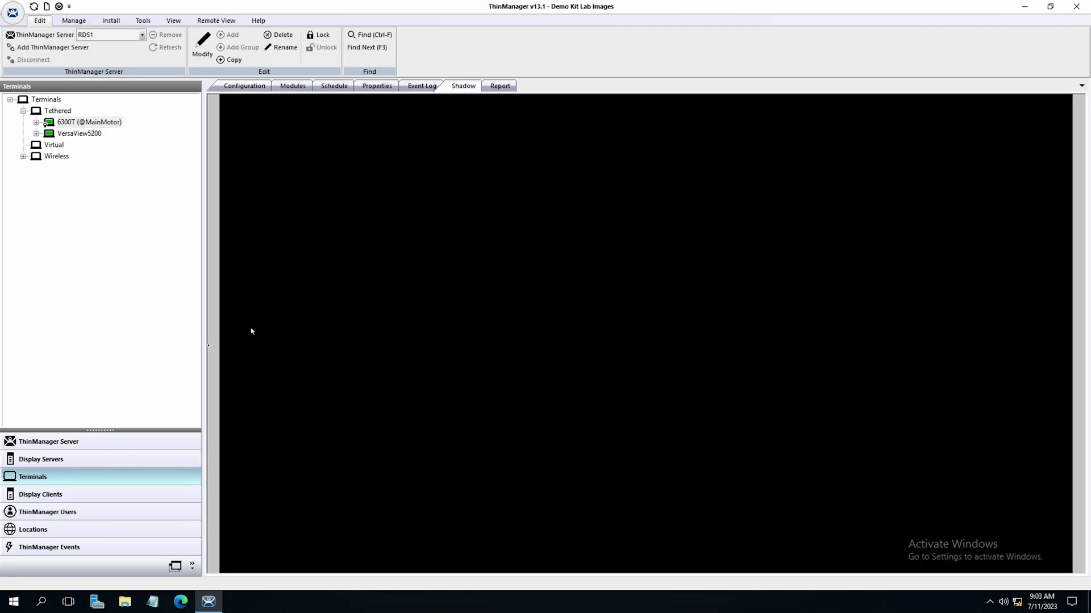